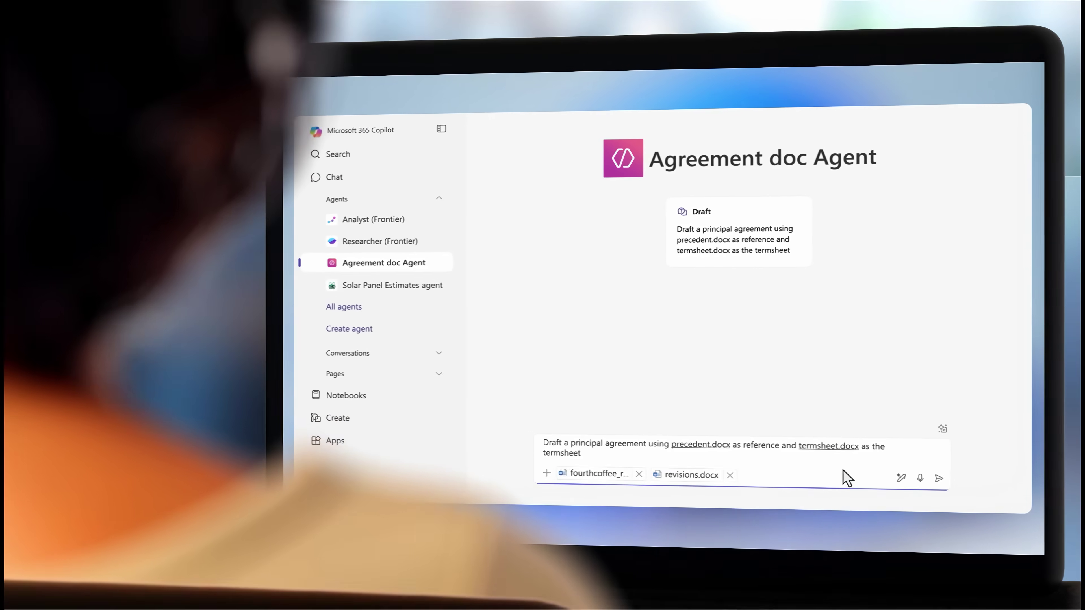
# Step: Send the Agreement doc Agent the prompt to draft a principal agreement from precedent.docx and termsheet.docx
pyautogui.click(952, 486)
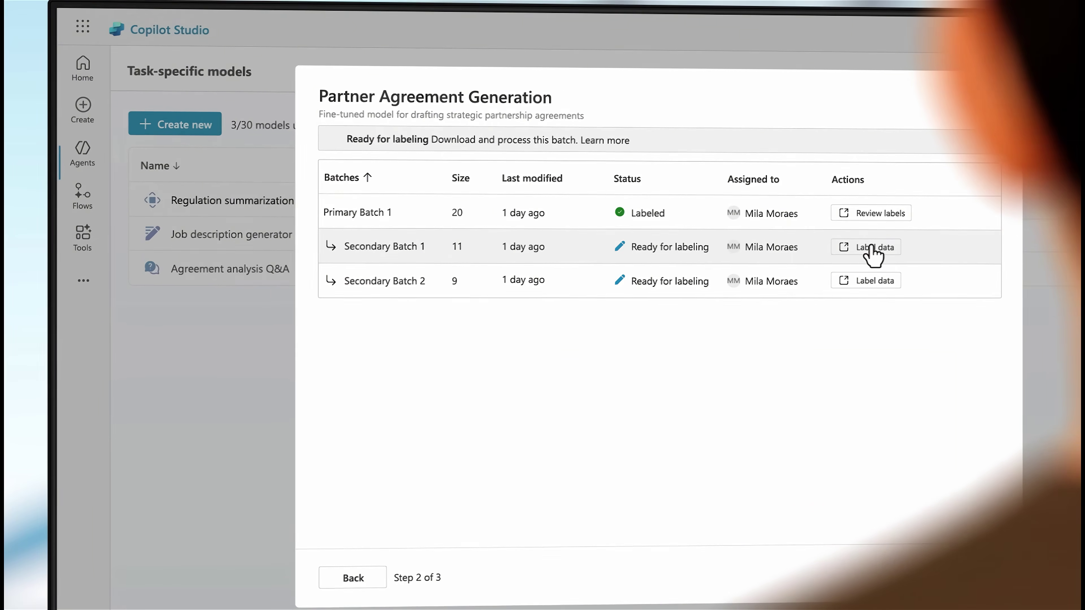
# Step: Rate Flavor Supplier Agreement.docx Yes in Secondary Batch 1, then view the generated draft in the browser
pyautogui.click(874, 250)
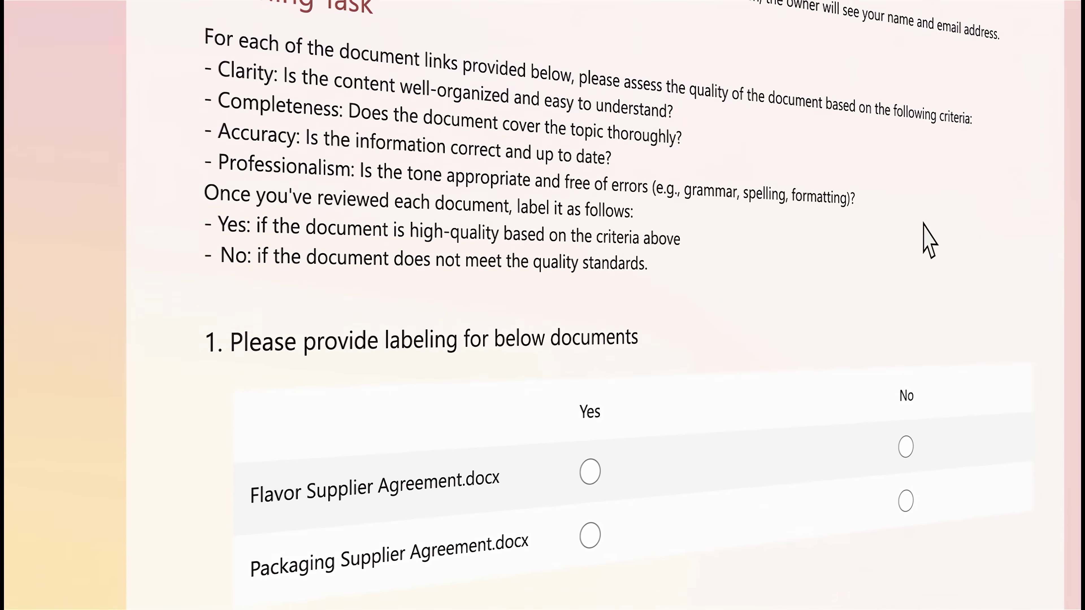
pyautogui.click(590, 466)
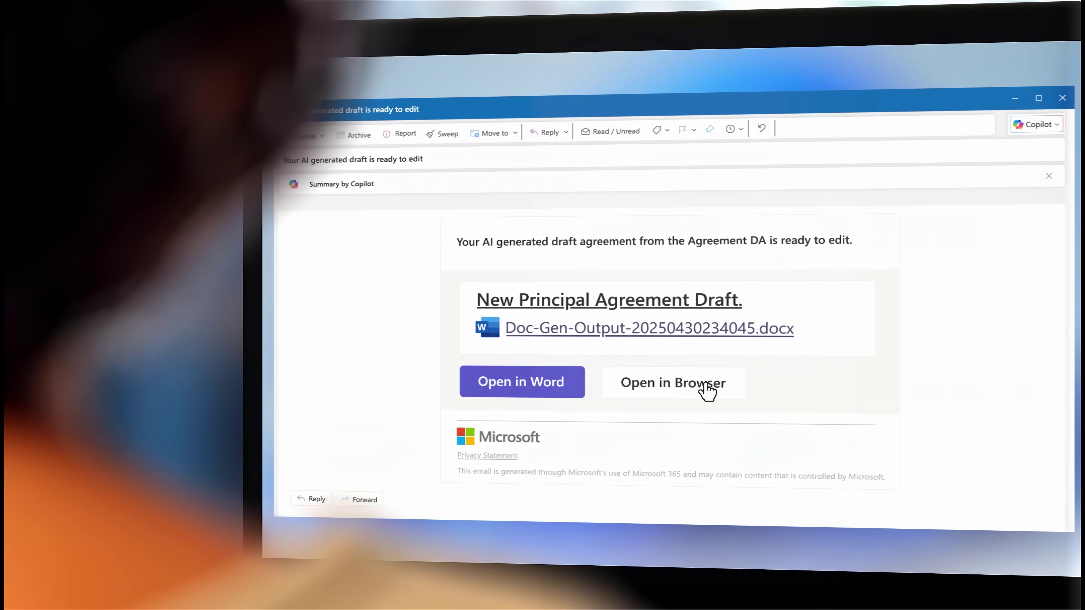
pyautogui.click(374, 382)
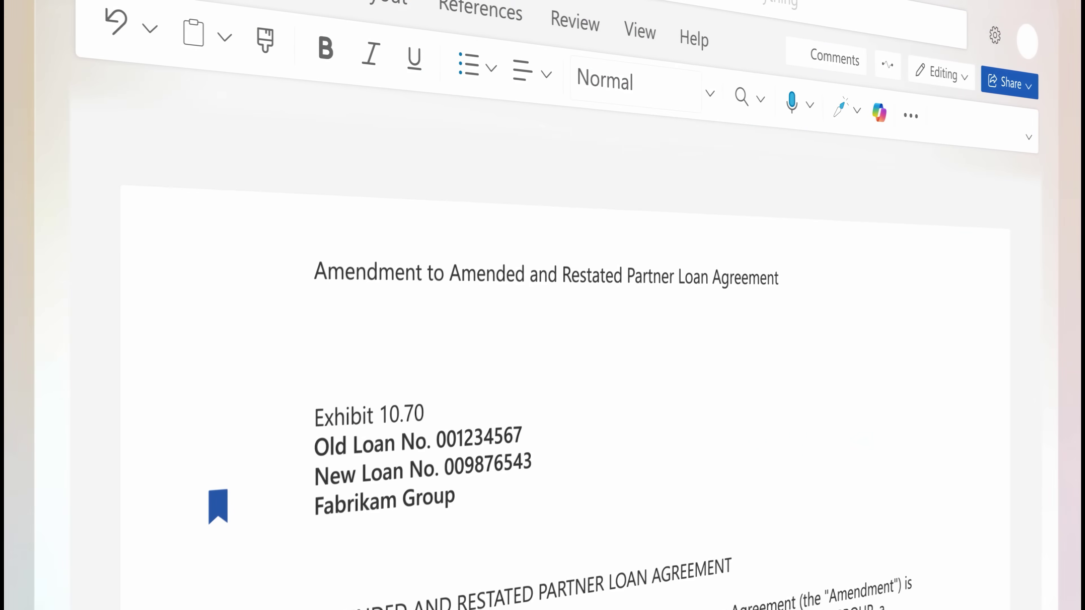
pyautogui.scroll(-15, 598, 384)
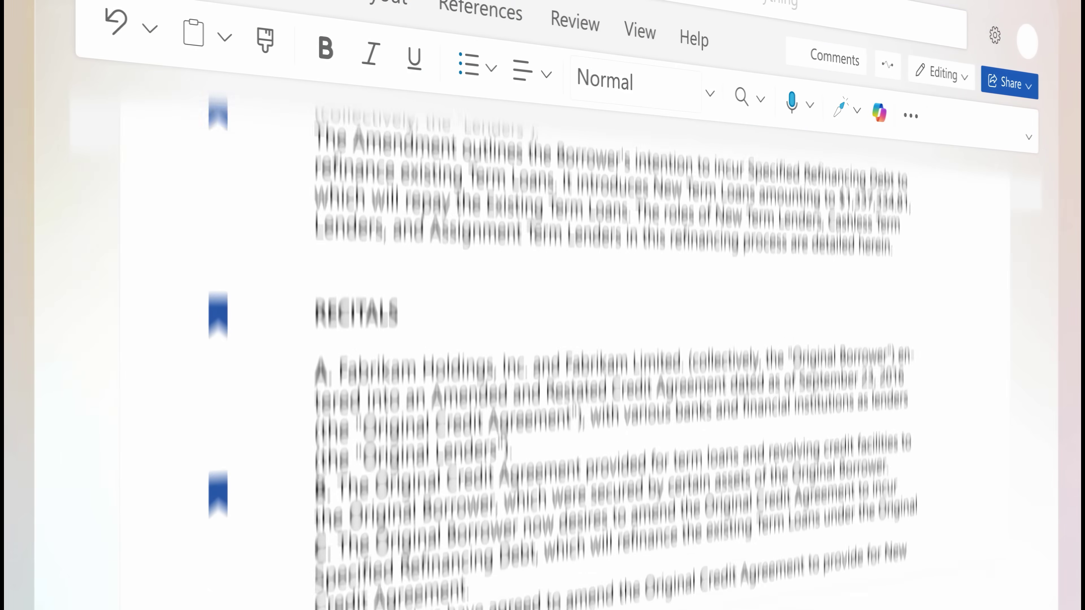
pyautogui.scroll(-10, 598, 342)
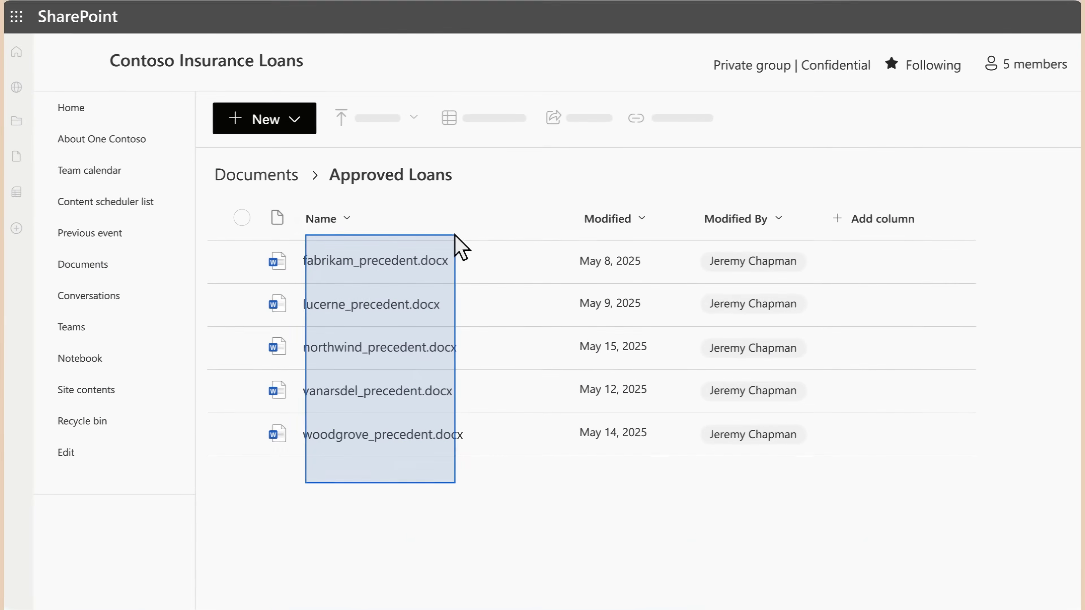
pyautogui.rightClick(456, 259)
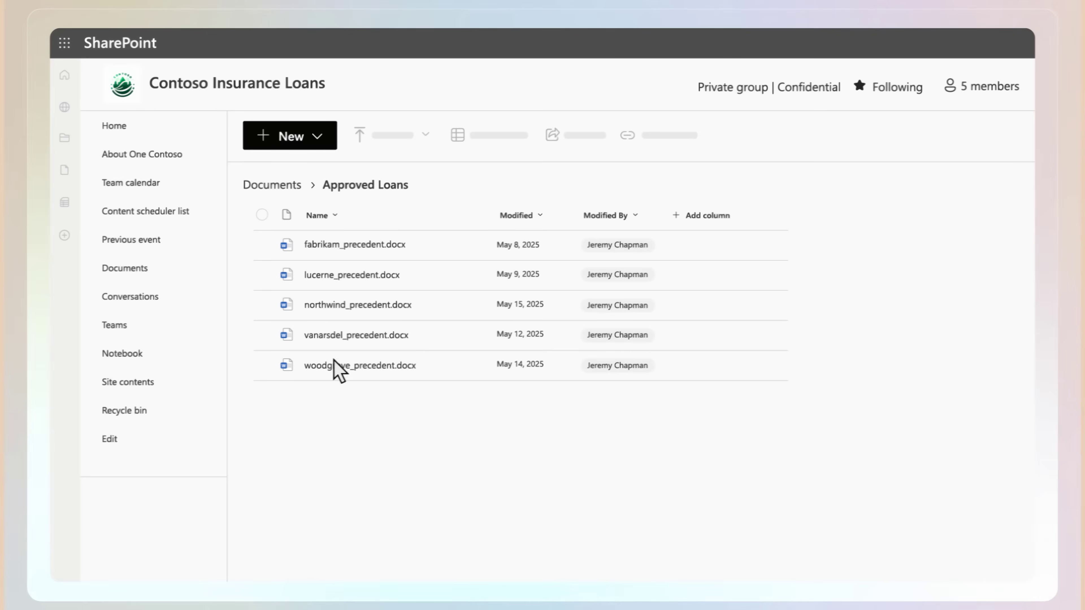
# Step: Open the details of fabrikam_precedent.docx in the Approved Loans library
pyautogui.click(262, 245)
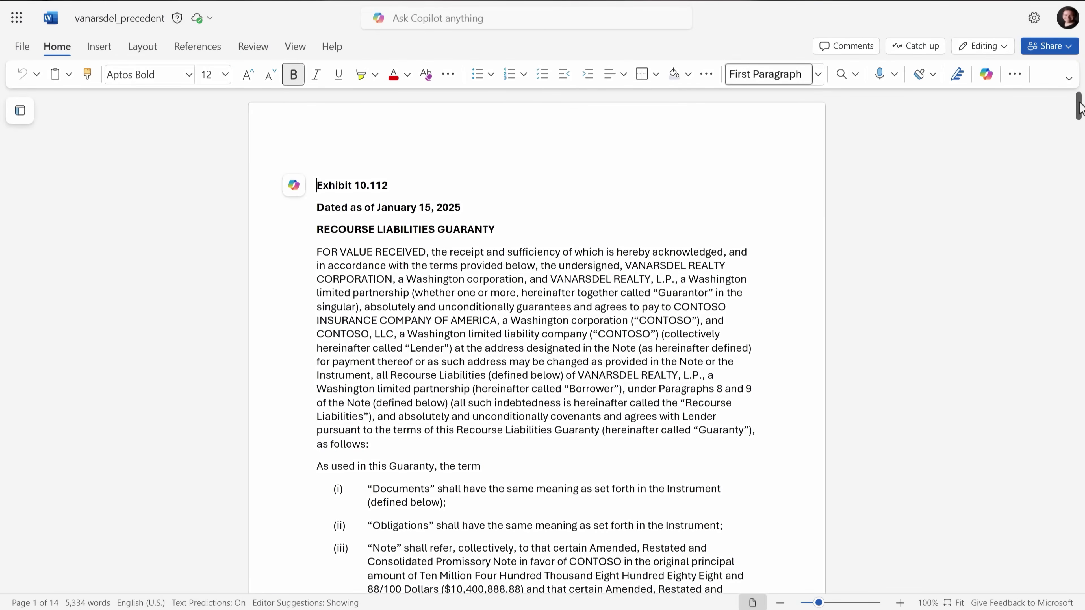
pyautogui.moveTo(1079, 109); pyautogui.dragTo(1077, 222)
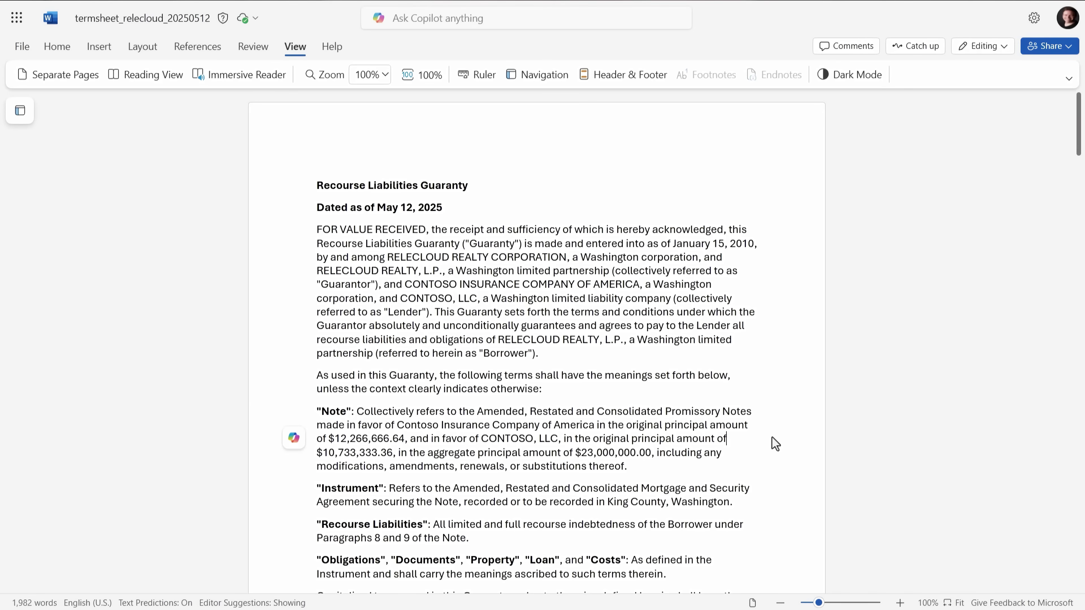
pyautogui.scroll(-5, 776, 444)
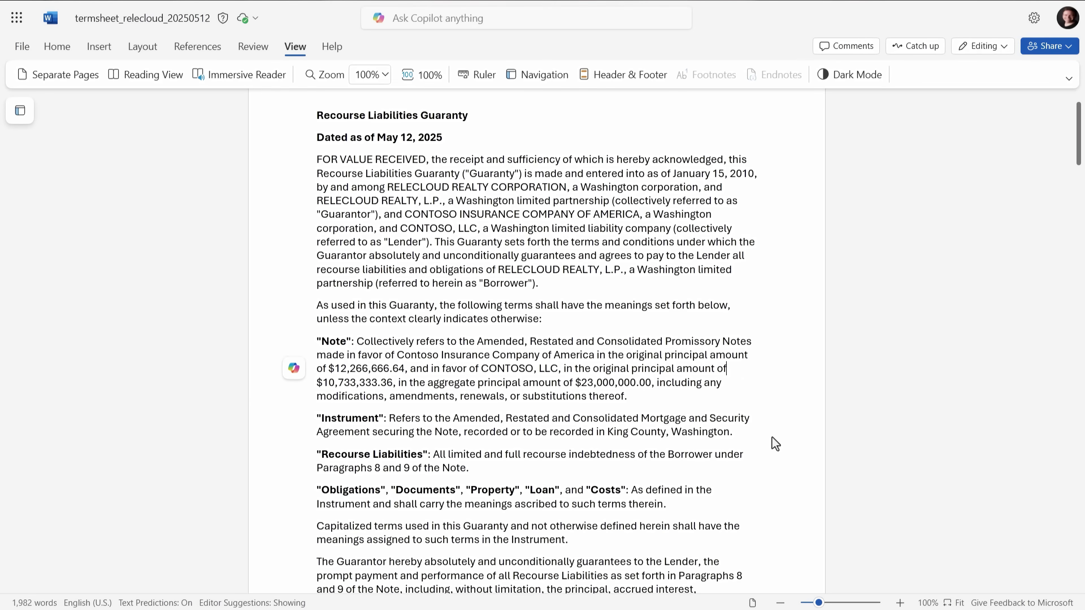
pyautogui.scroll(-1, 776, 444)
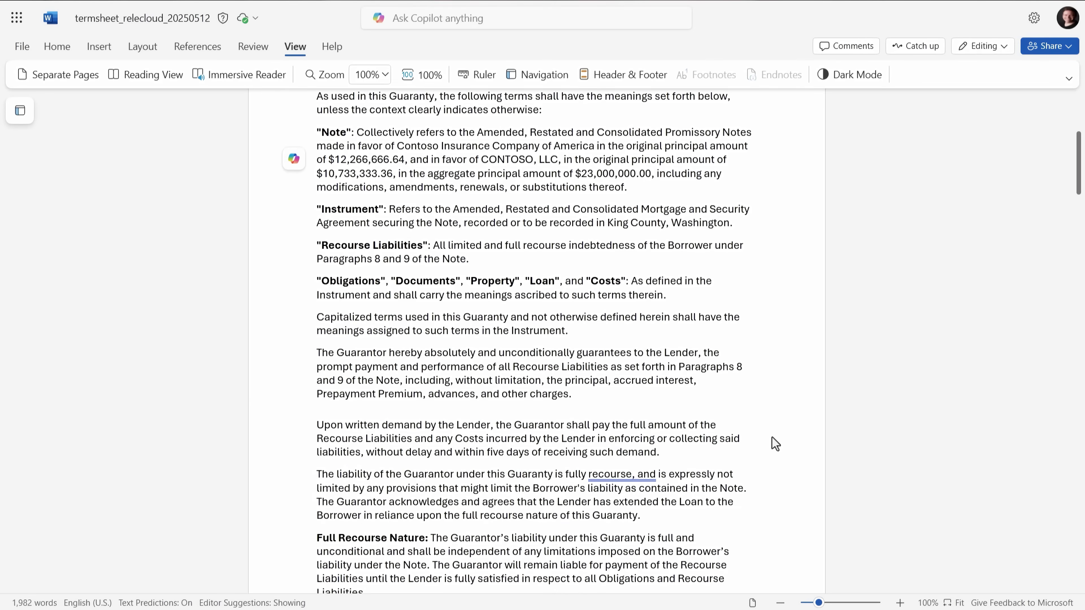
pyautogui.scroll(-20, 775, 444)
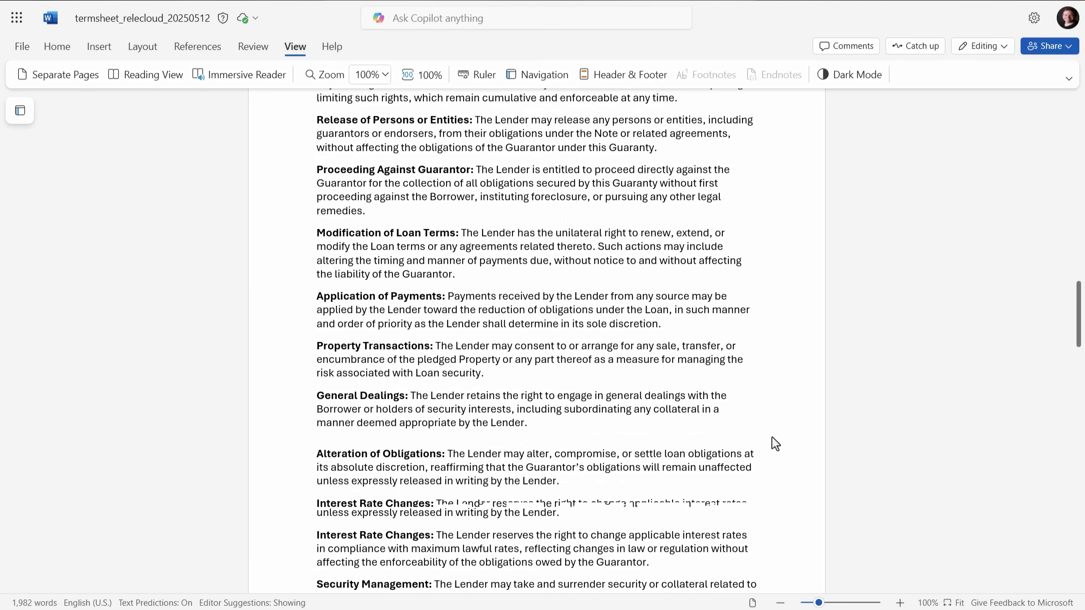
pyautogui.scroll(-15, 775, 444)
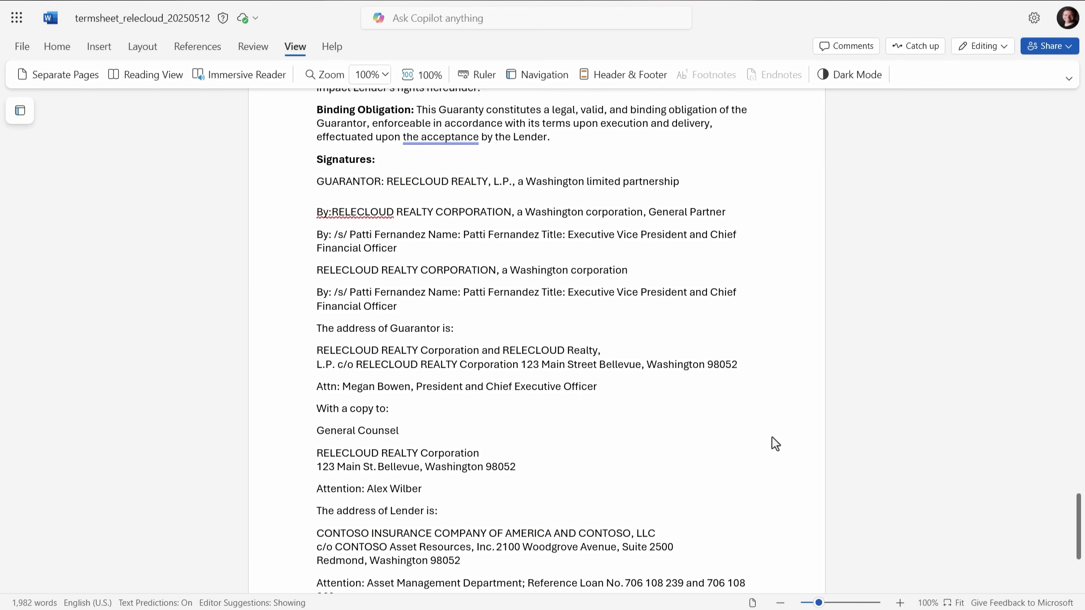
pyautogui.scroll(-1, 773, 516)
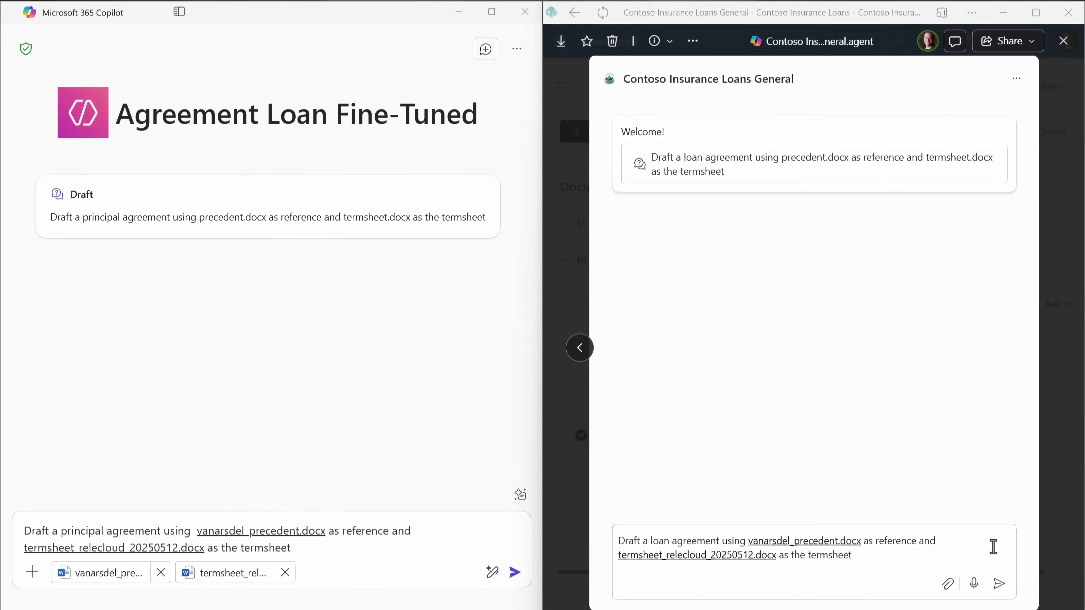
# Step: Send the loan-draft prompt to the general agent, then to the Agreement Loan Fine-Tuned agent
pyautogui.click(1000, 584)
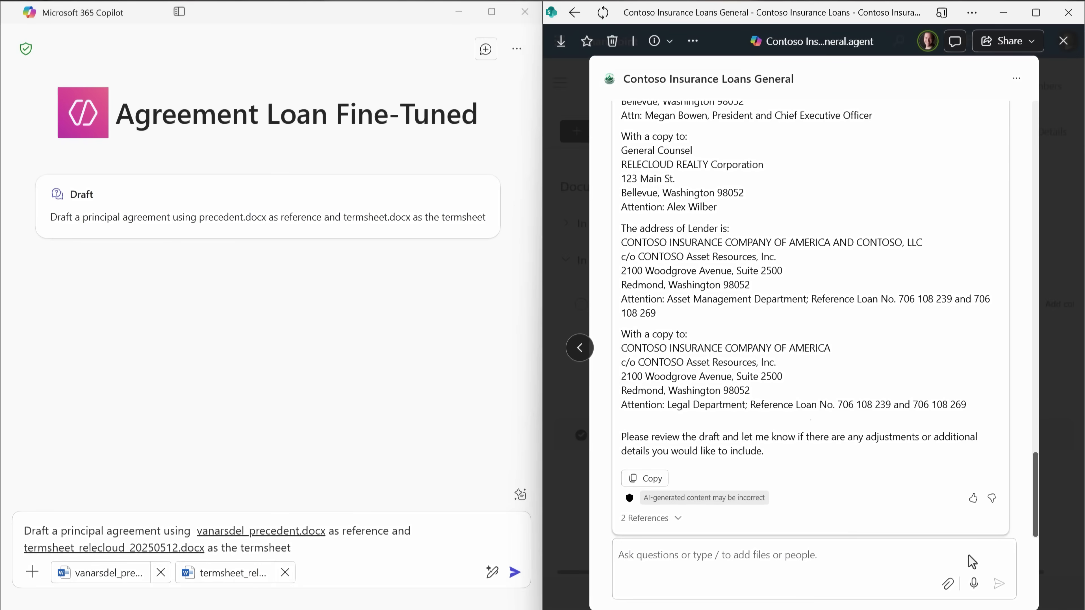
pyautogui.click(512, 572)
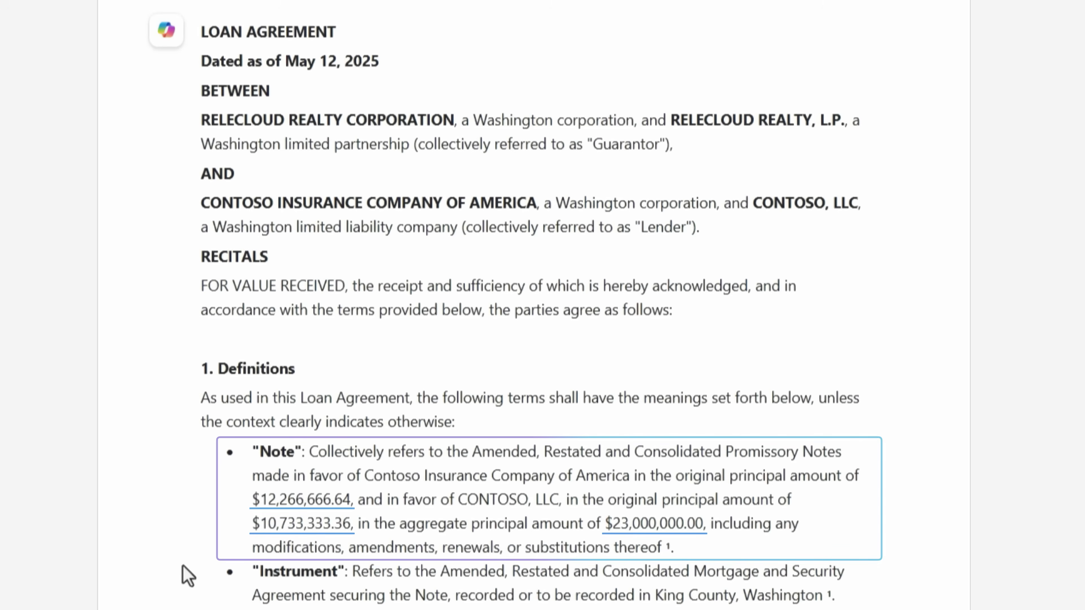
# Step: Scroll through the general agent's Relecloud loan agreement draft down to section 6, Signatures
pyautogui.scroll(-20, 188, 576)
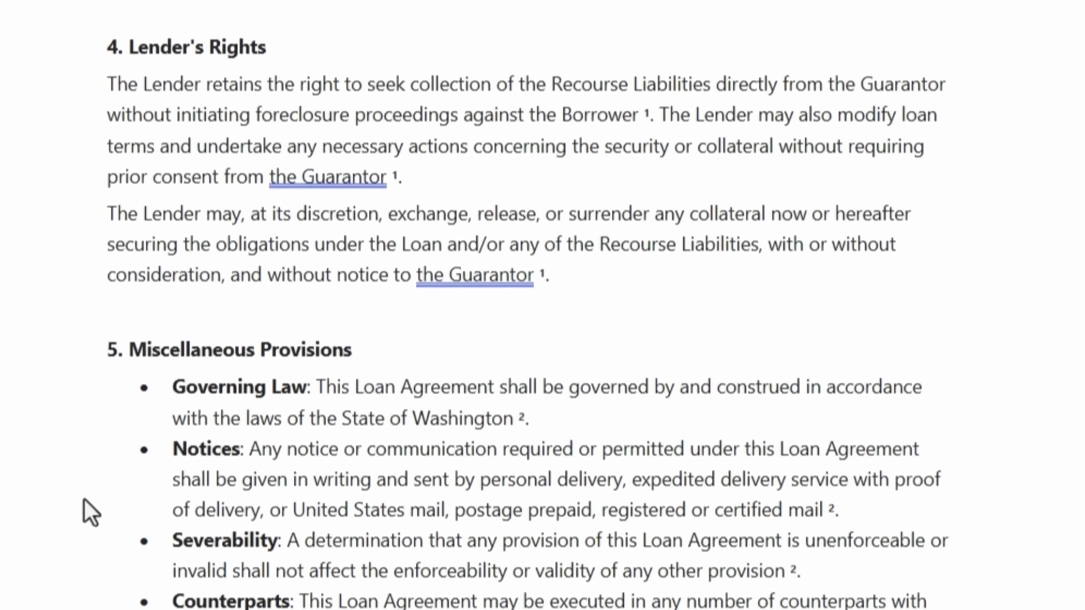
pyautogui.scroll(-2, 91, 513)
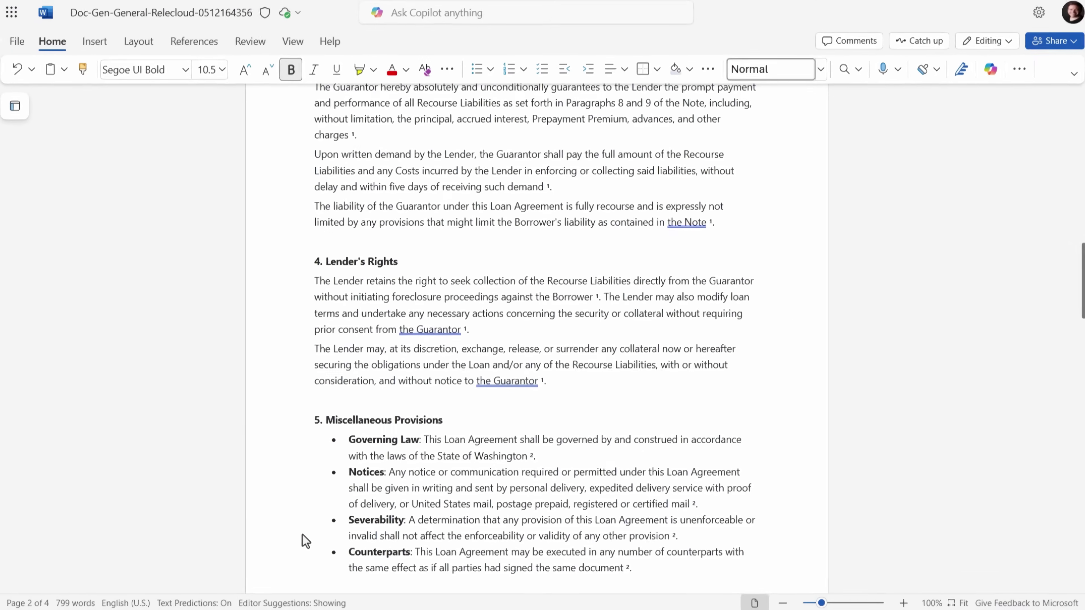
pyautogui.scroll(-10, 302, 535)
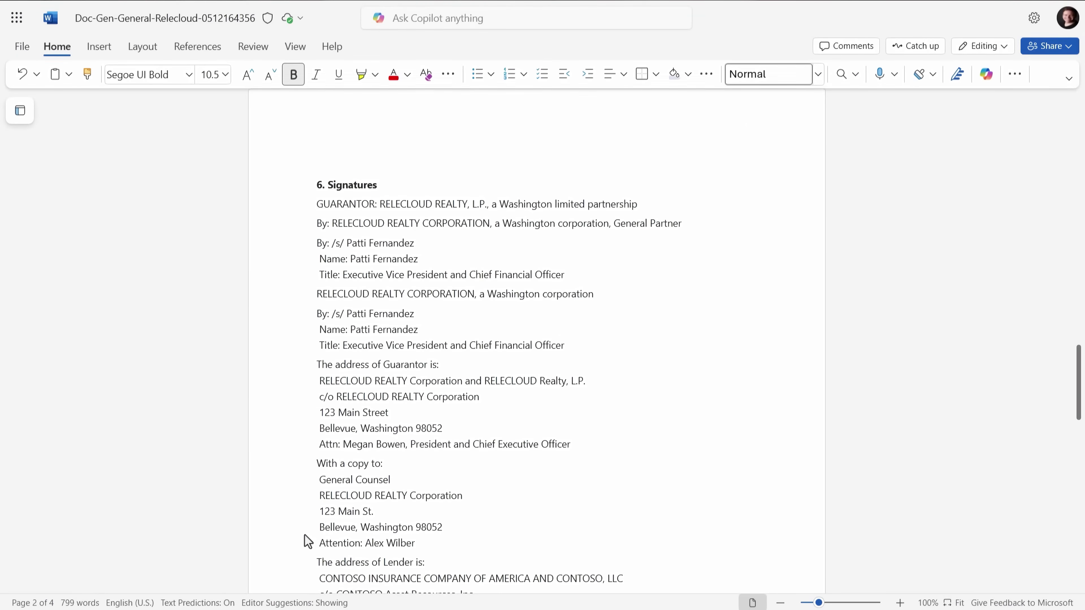
pyautogui.scroll(-2, 309, 542)
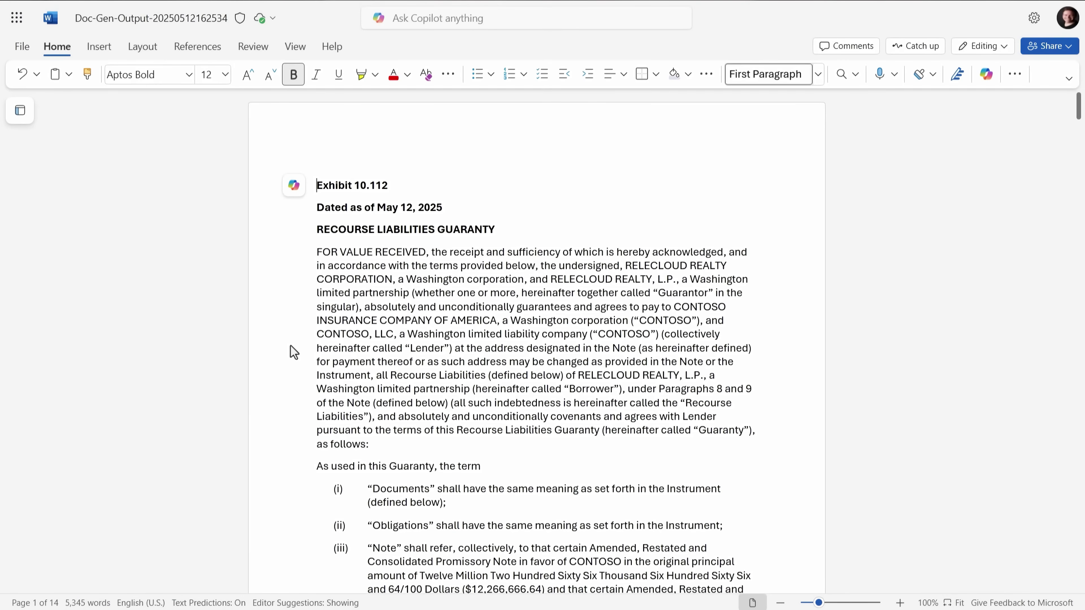
pyautogui.scroll(-5, 294, 352)
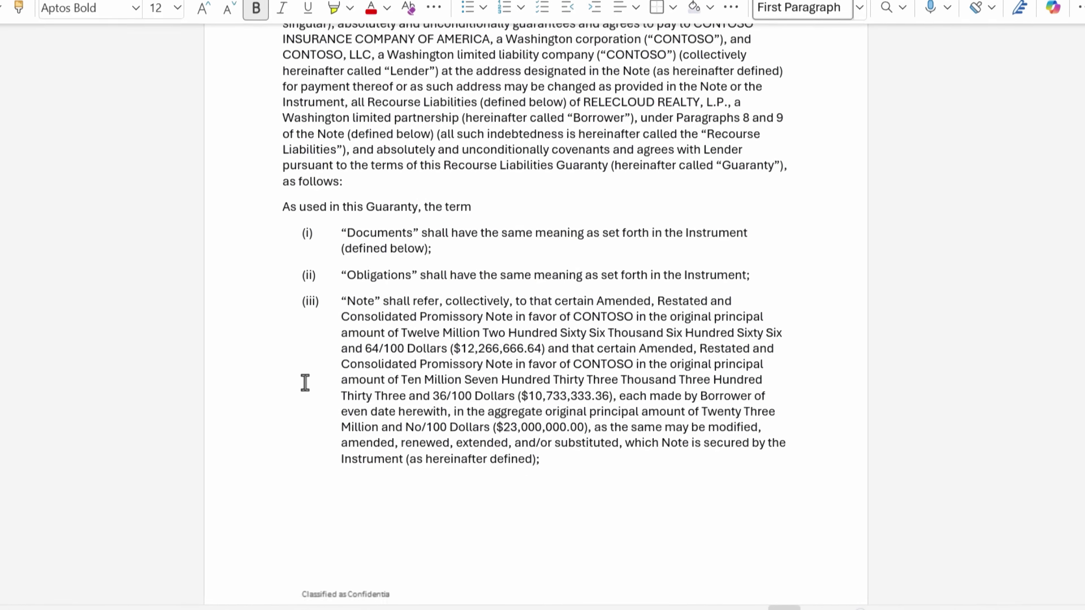
pyautogui.scroll(-10, 299, 385)
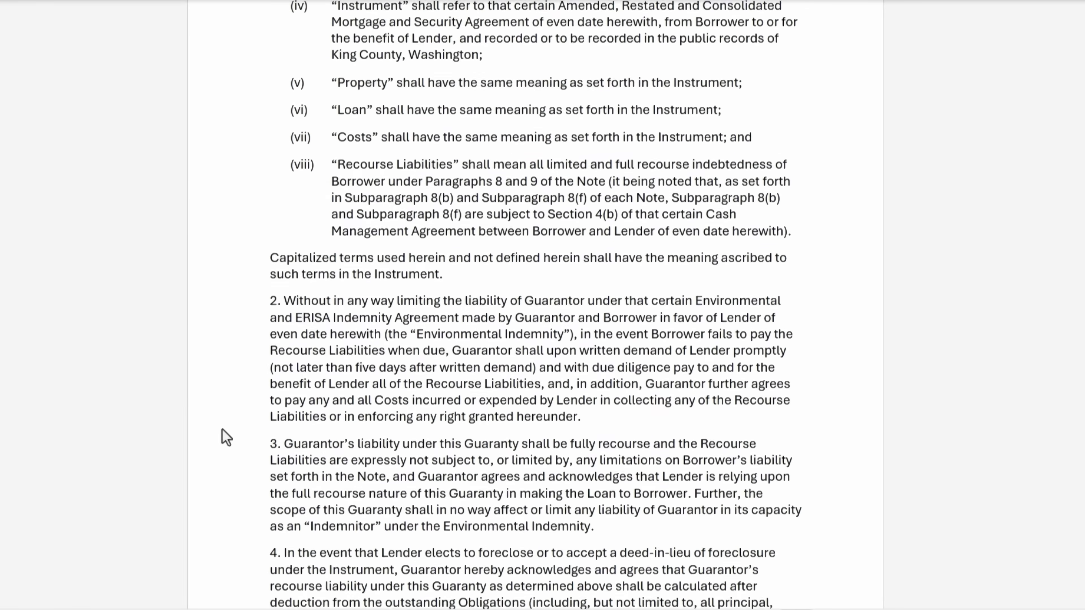
pyautogui.scroll(-10, 222, 430)
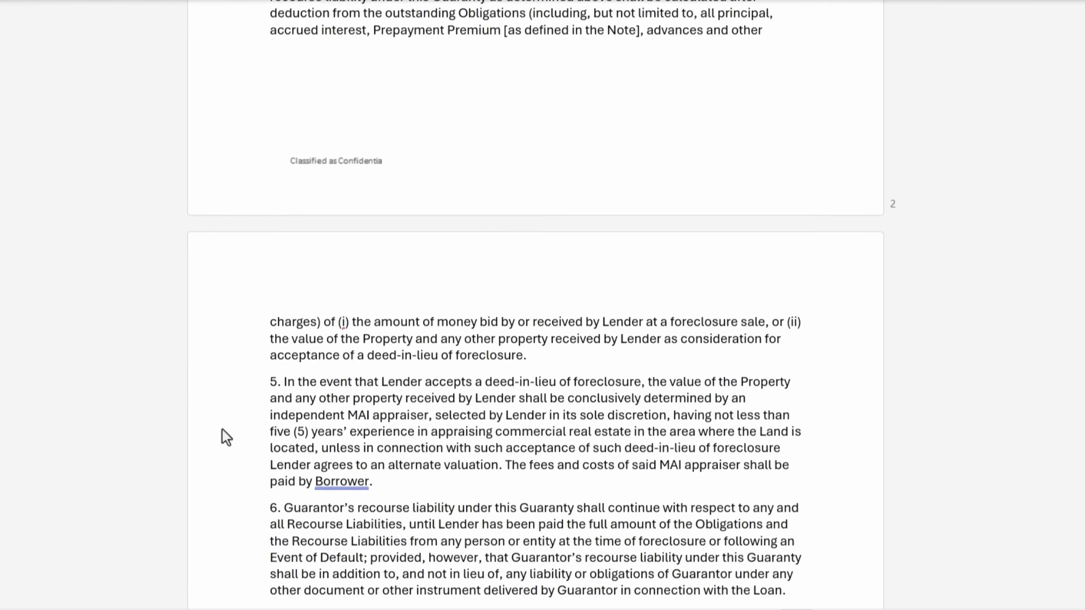
pyautogui.scroll(-10, 222, 430)
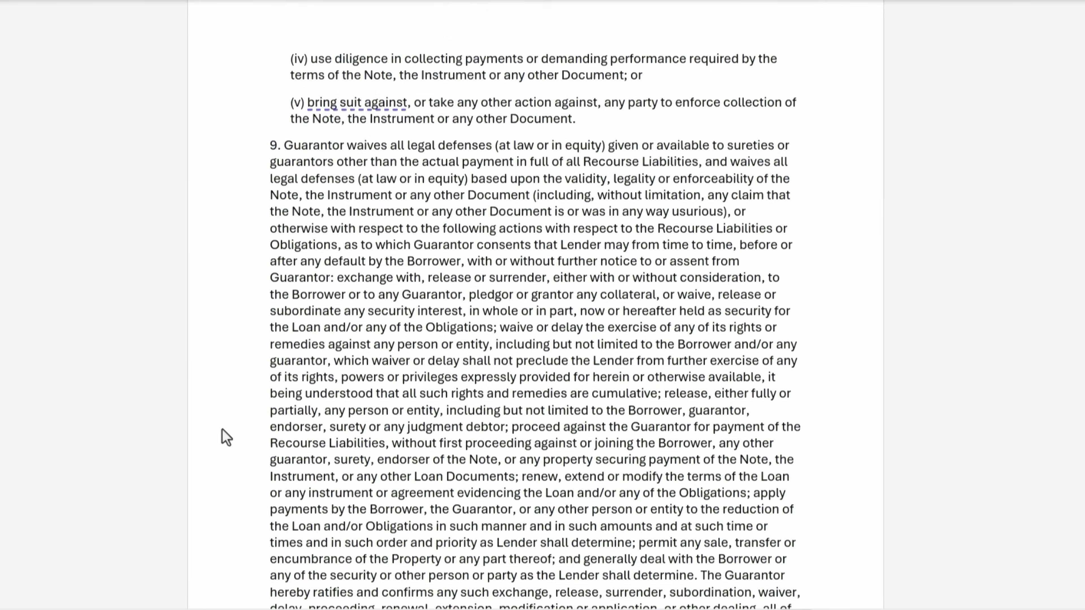
pyautogui.scroll(-10, 222, 430)
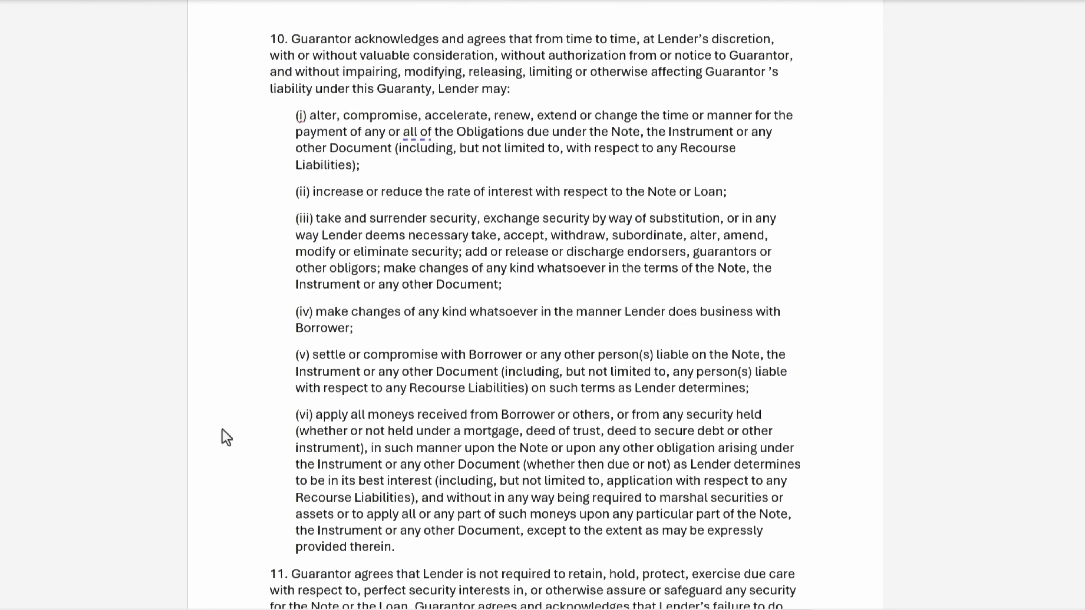
pyautogui.scroll(-10, 222, 430)
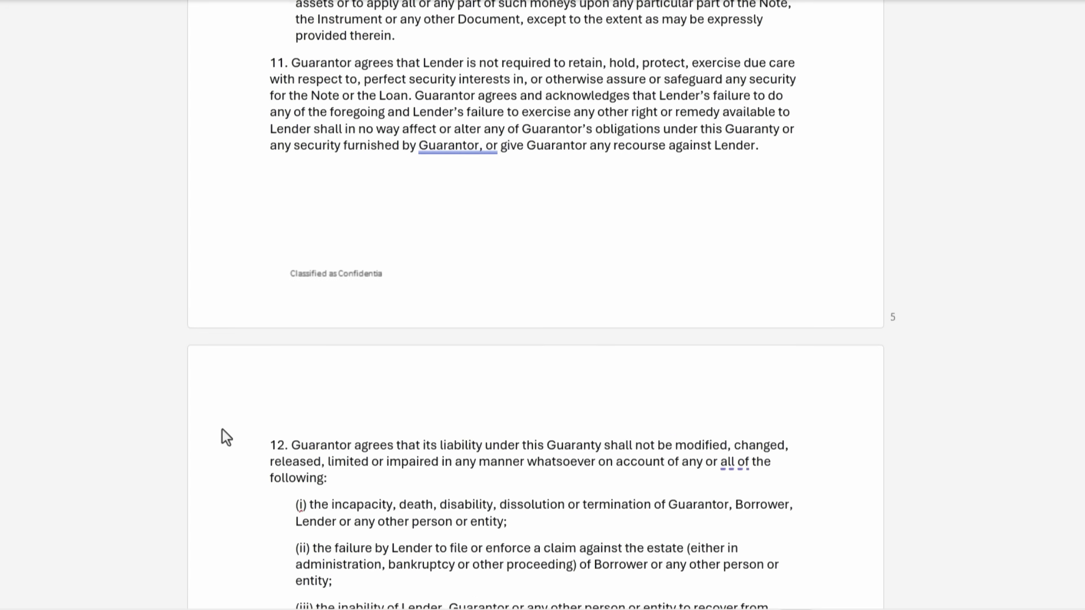
pyautogui.scroll(-10, 222, 430)
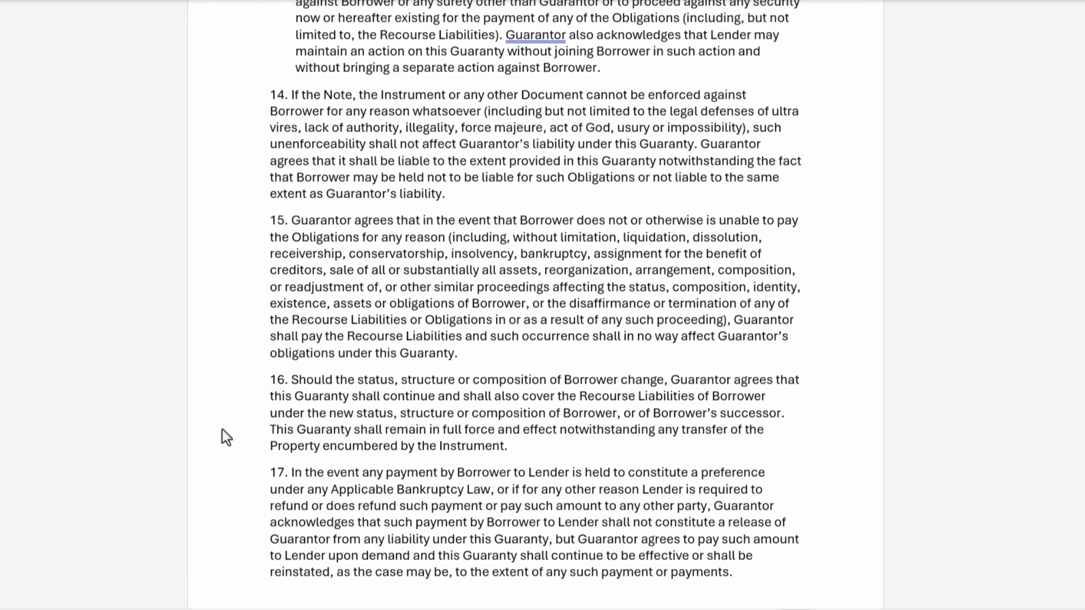
pyautogui.scroll(-8, 222, 430)
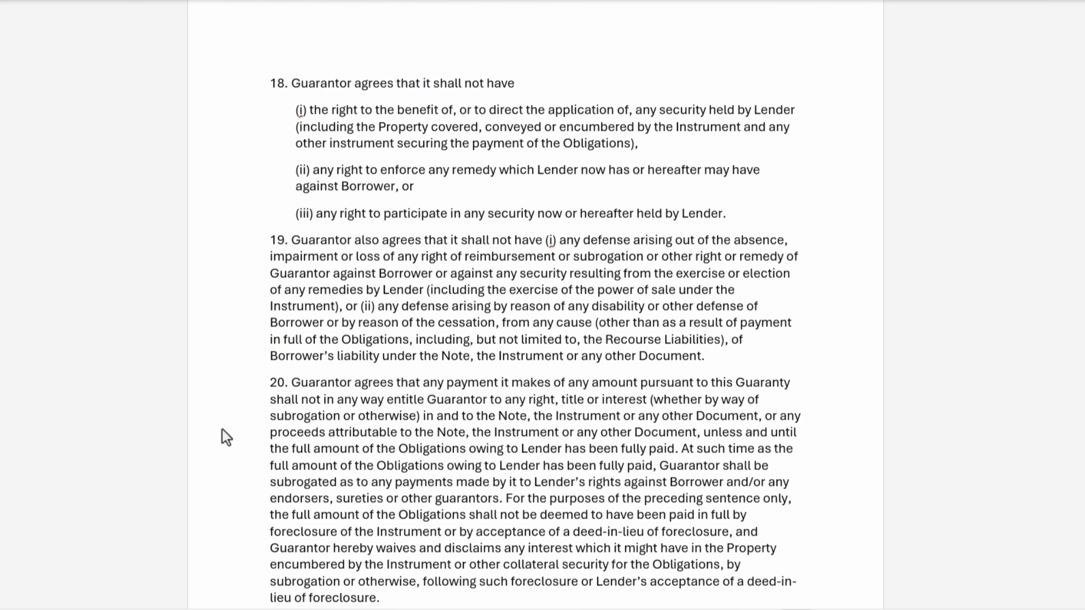
pyautogui.scroll(-17, 221, 429)
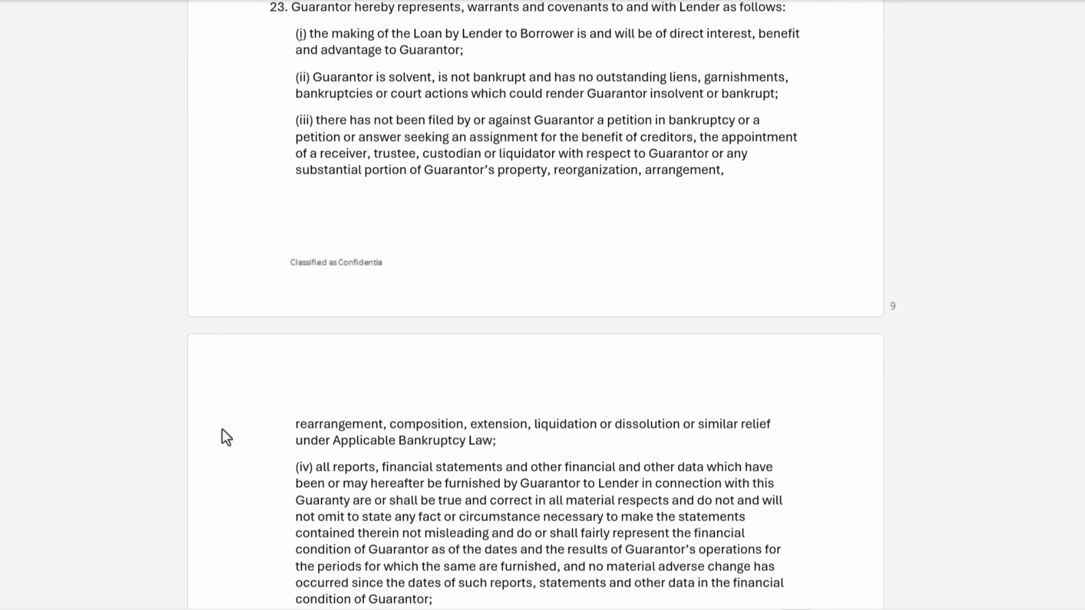
pyautogui.scroll(-18, 222, 430)
pyautogui.scroll(-15, 222, 430)
pyautogui.scroll(-1, 222, 430)
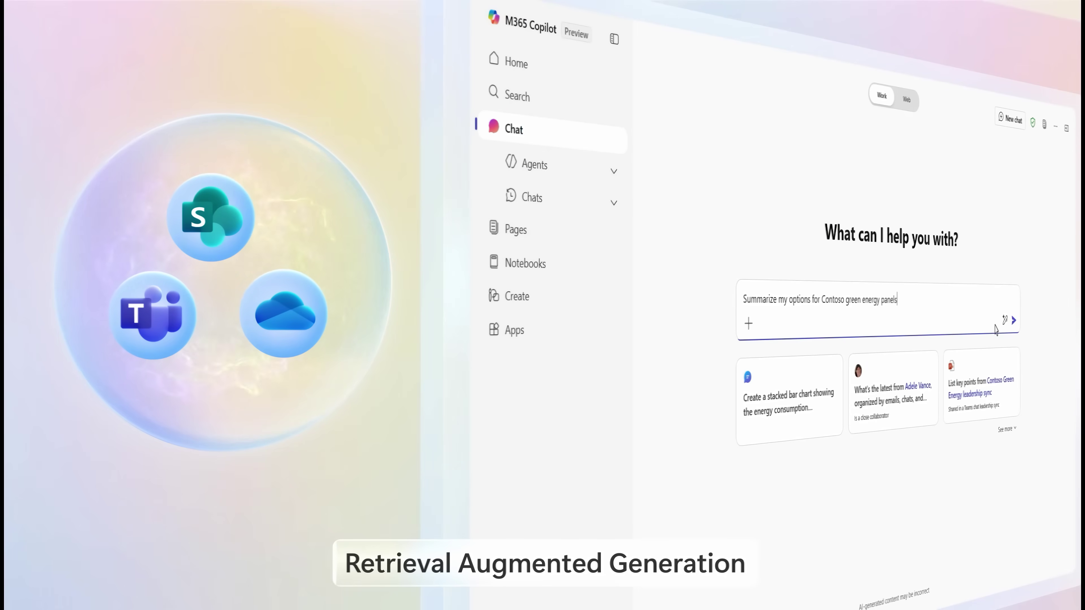
# Step: Submit the 'Summarize my options' prompt about Contoso green energy panels
pyautogui.click(1013, 320)
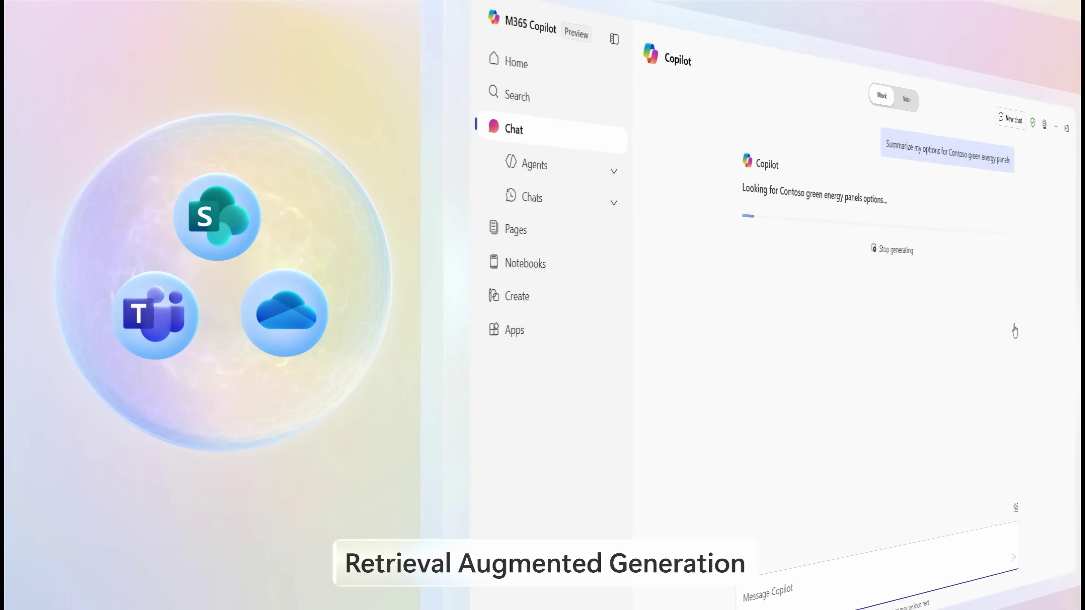